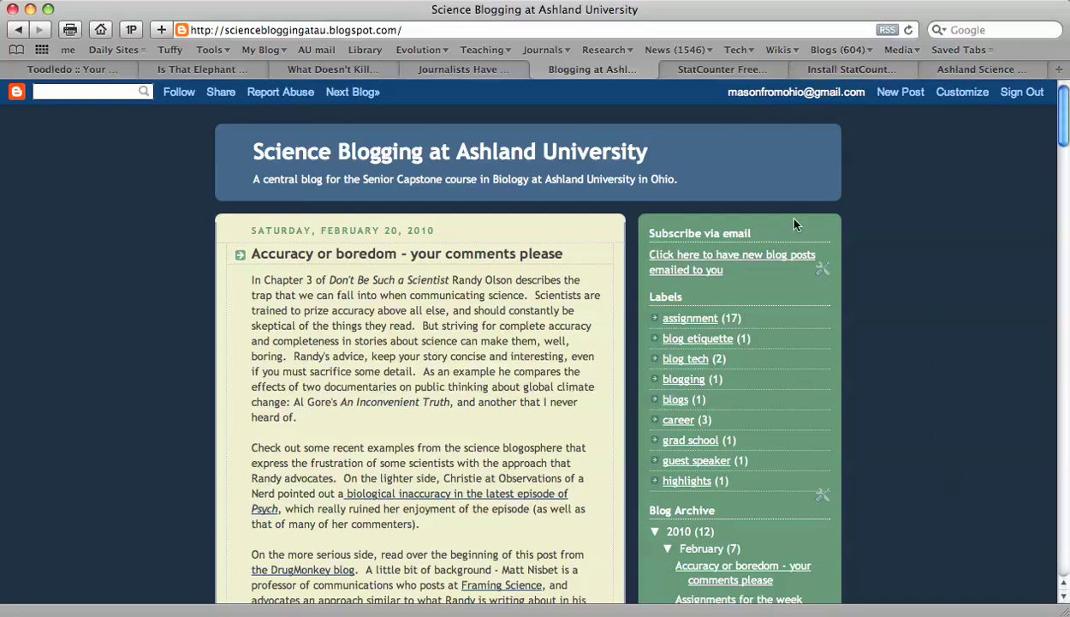
# - Switch to the StatCounter Free tab to show the homepage with its four setup steps
pyautogui.click(724, 71)
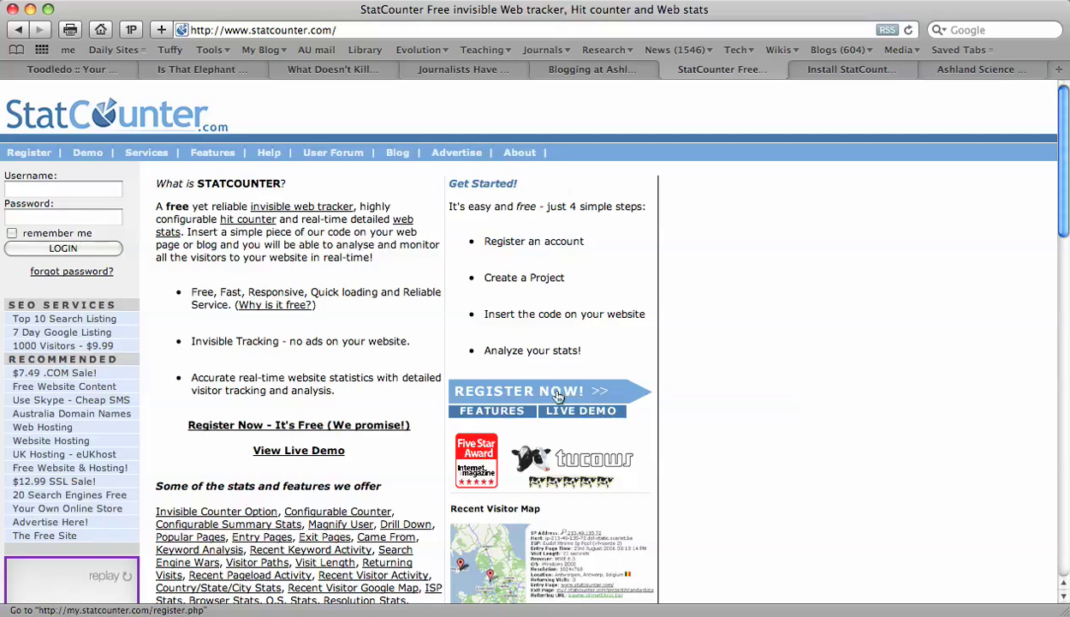
# - Open the Code Setup Wizard for Ashland Science News and keep Button Only as the code type
pyautogui.click(840, 68)
pyautogui.scroll(-2, 775, 413)
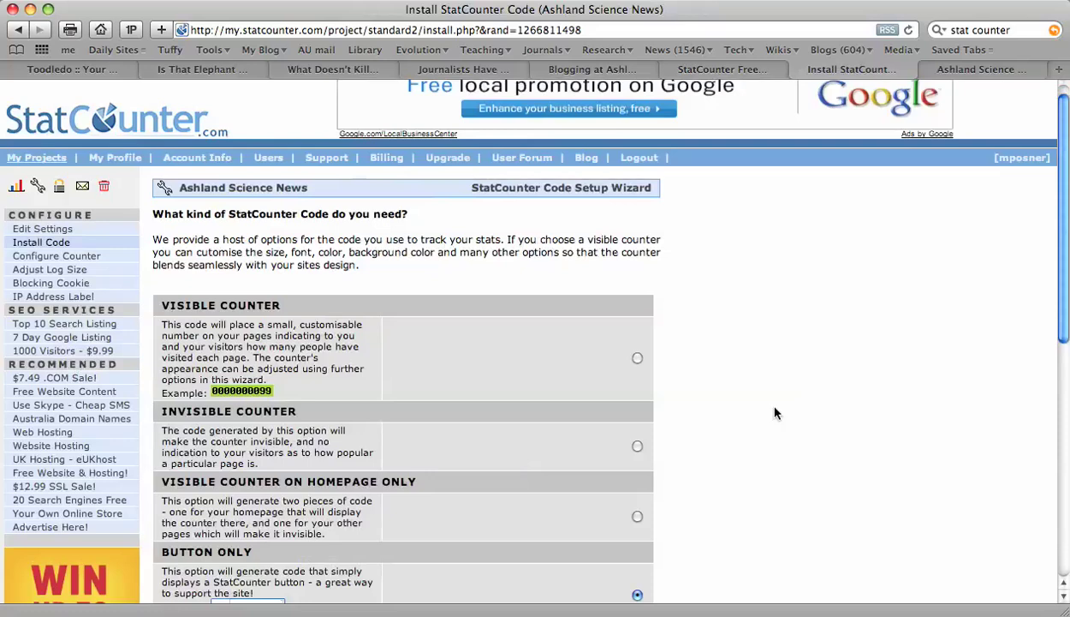
pyautogui.scroll(-3, 775, 413)
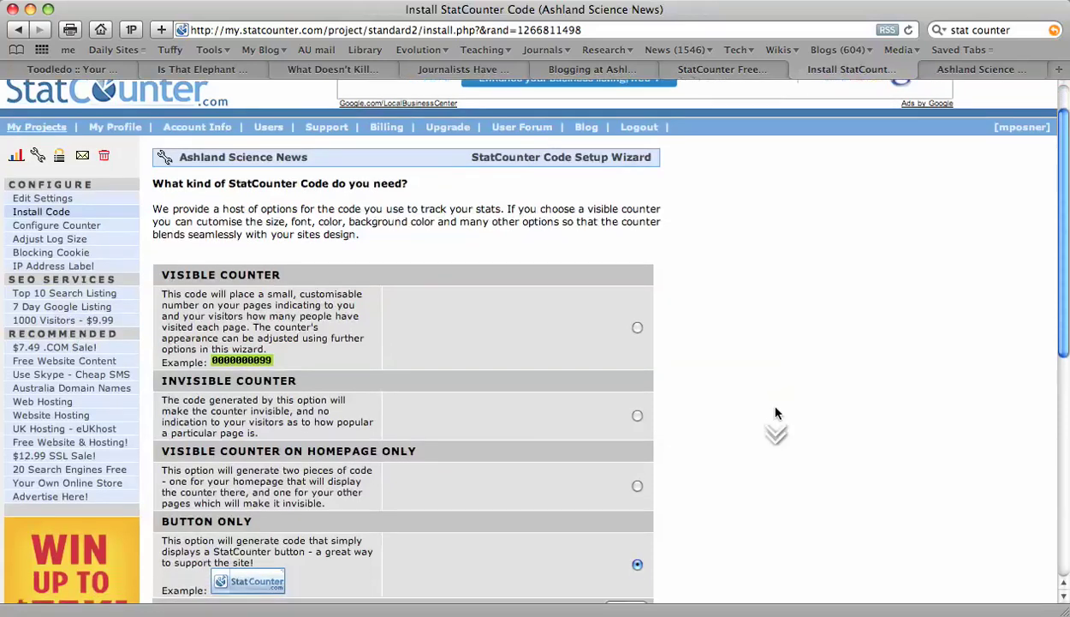
pyautogui.scroll(-3, 775, 413)
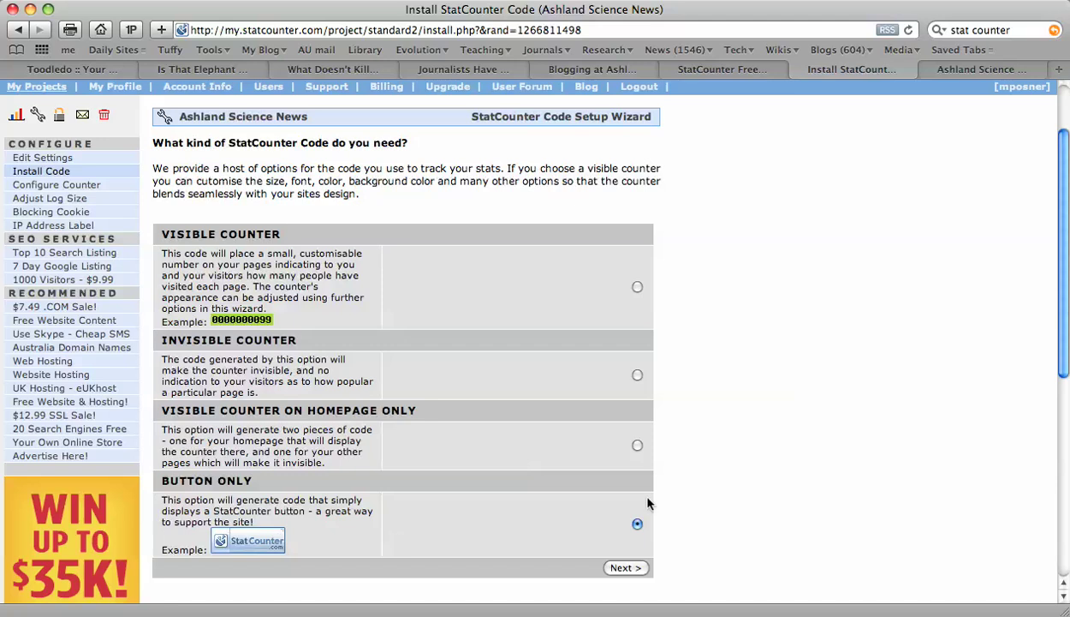
# - Advance past the code type and button type pages to Installation Options, keeping Blogger / Blogspot
pyautogui.click(624, 567)
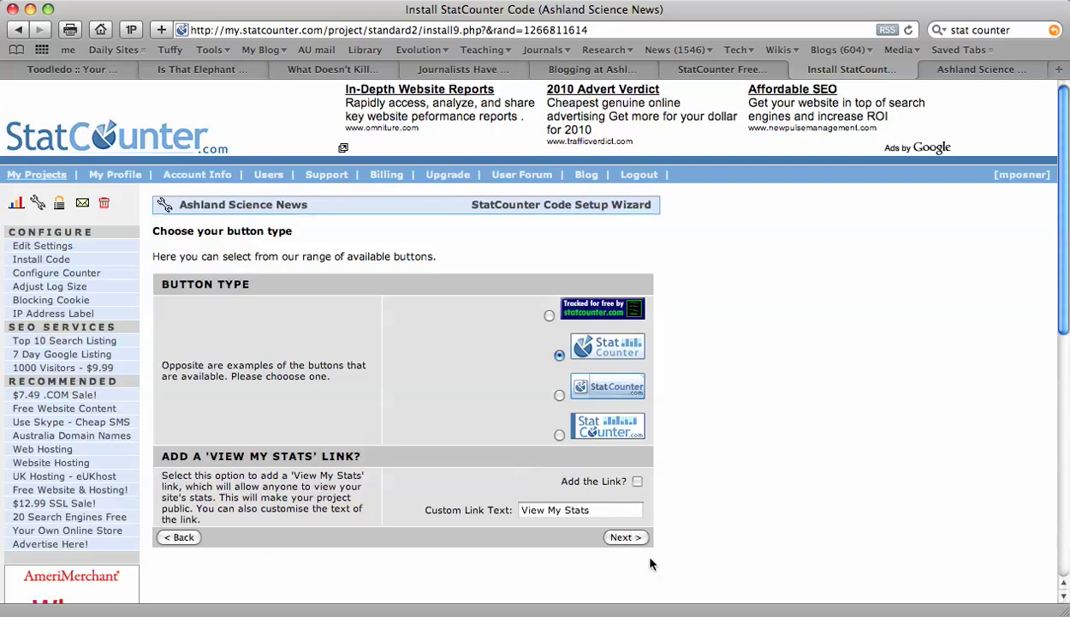
pyautogui.click(630, 538)
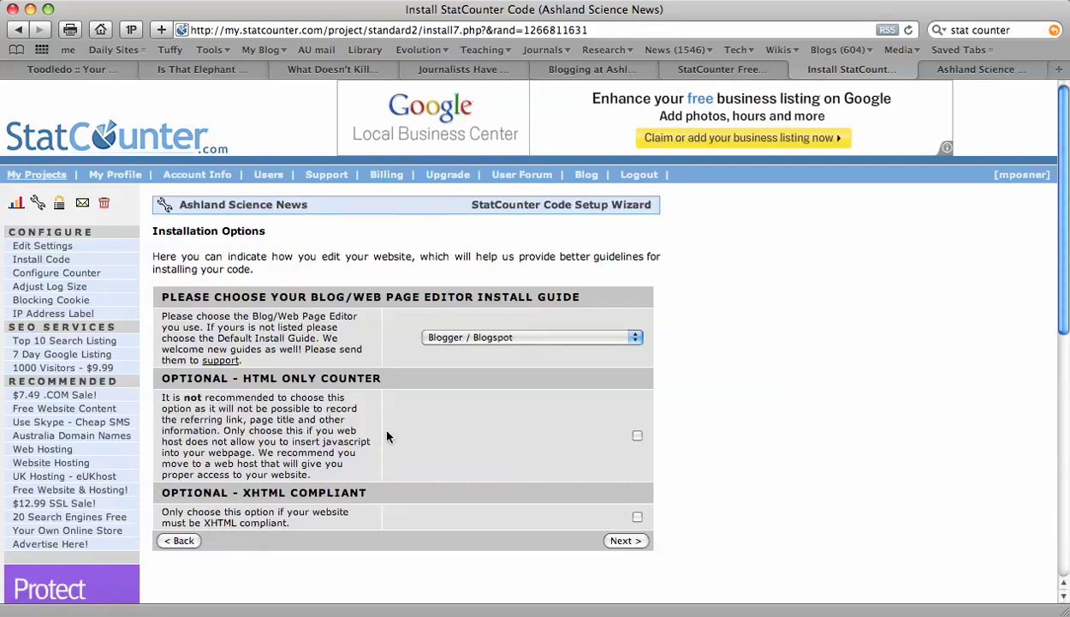
# - Generate the Ashland Science News tracking code and select the entire code box for copying
pyautogui.click(630, 542)
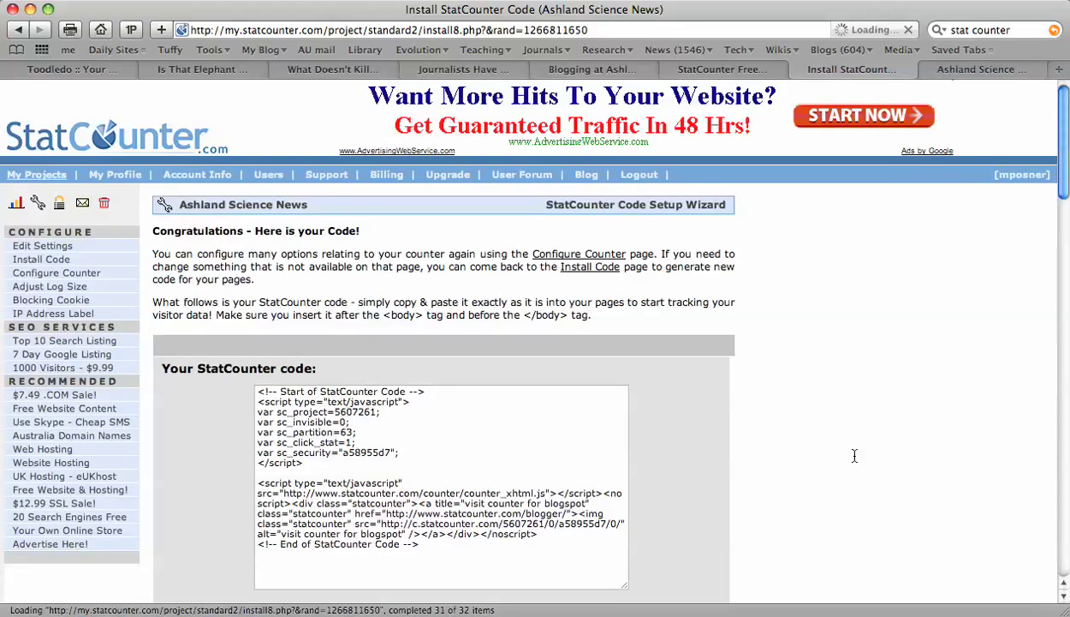
pyautogui.scroll(-1, 854, 459)
pyautogui.scroll(-2, 854, 452)
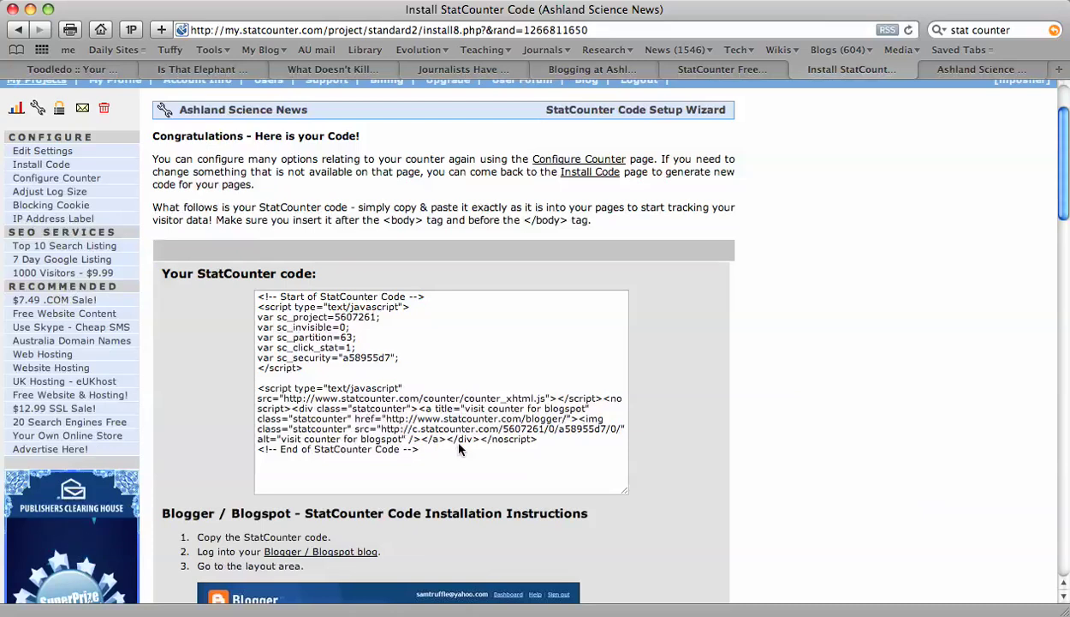
pyautogui.scroll(-1, 611, 418)
pyautogui.scroll(-1, 770, 436)
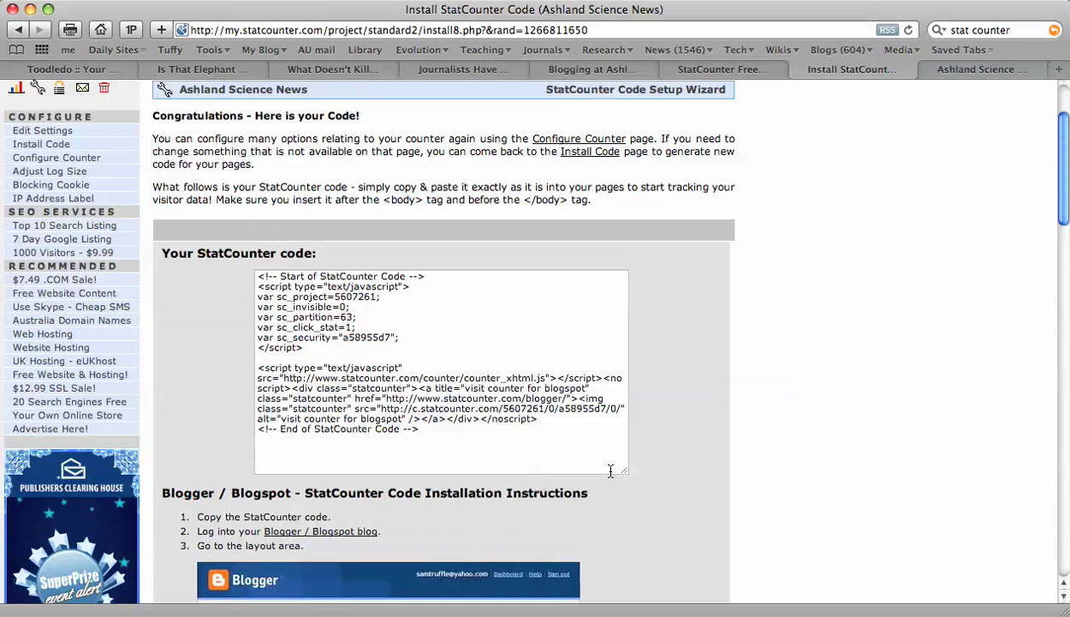
pyautogui.moveTo(258, 275); pyautogui.dragTo(499, 420)
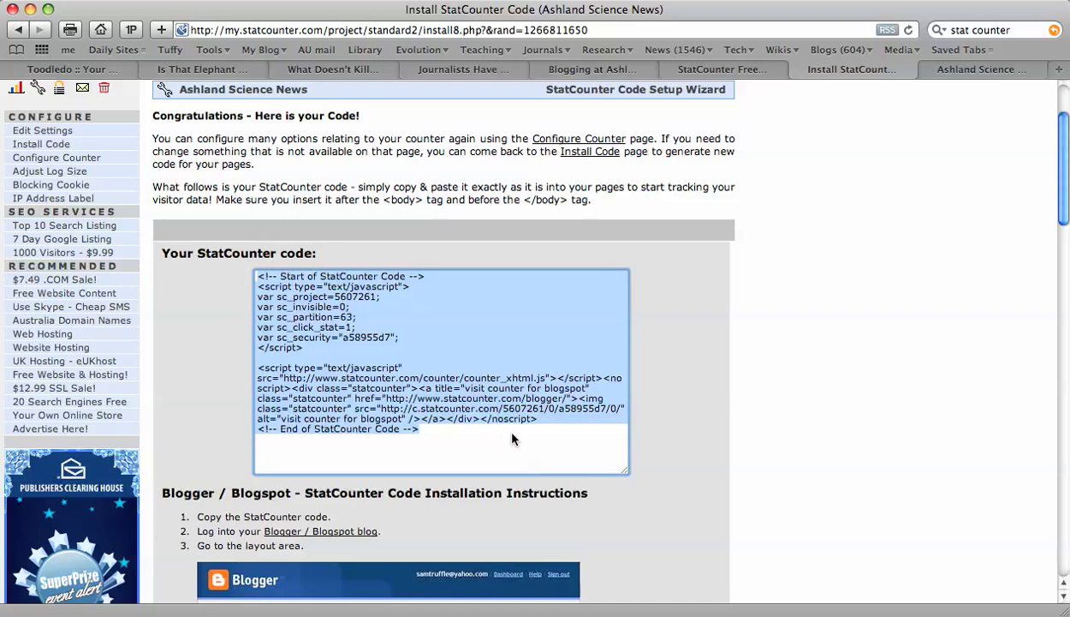
pyautogui.scroll(3, 850, 335)
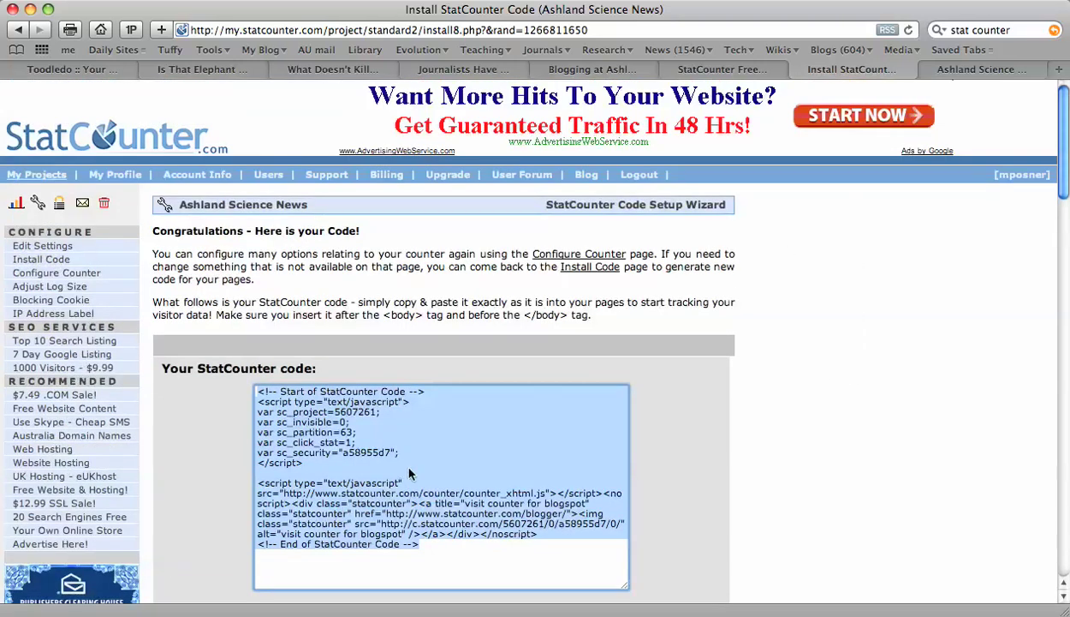
# - Return to the Ashland Science News blog and open its Layout page, scrolled to the bottom section
pyautogui.click(998, 70)
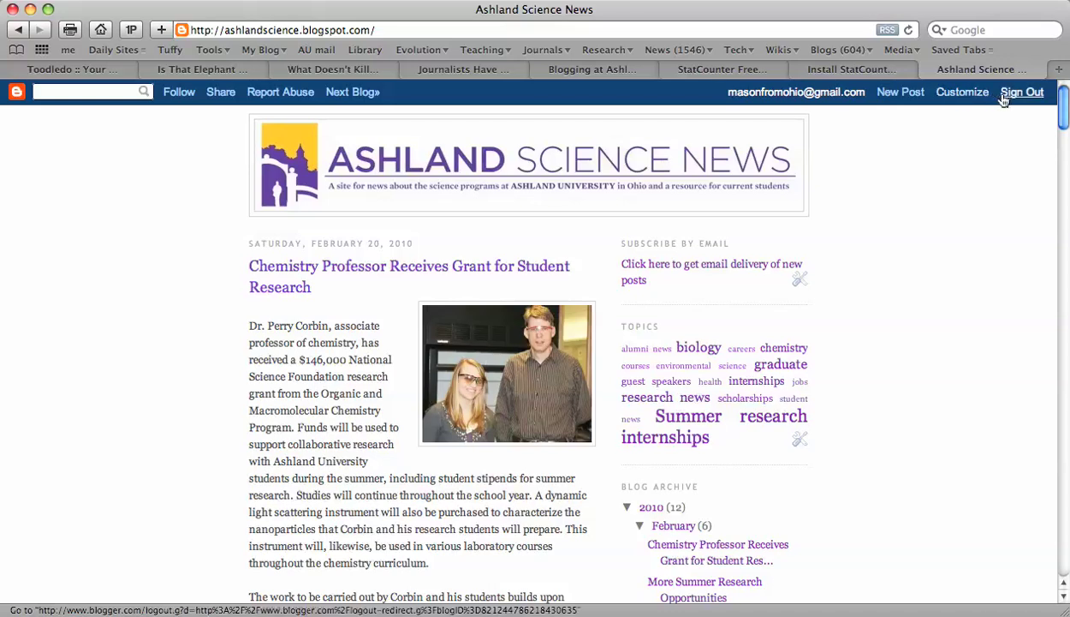
pyautogui.click(962, 93)
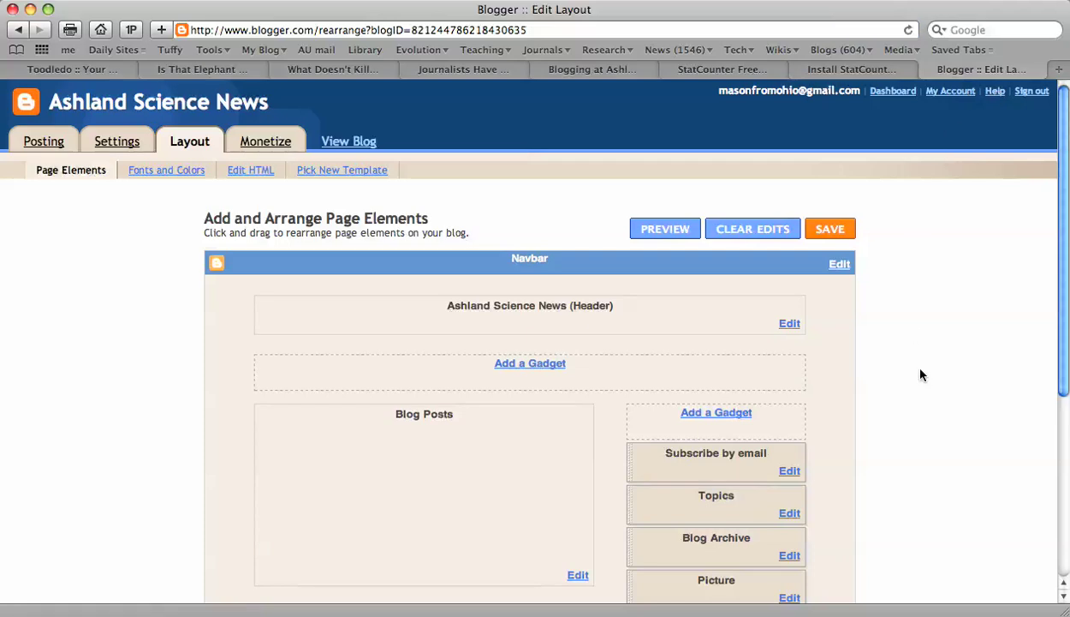
pyautogui.scroll(-2, 922, 372)
pyautogui.scroll(-4, 922, 373)
pyautogui.scroll(-1, 921, 372)
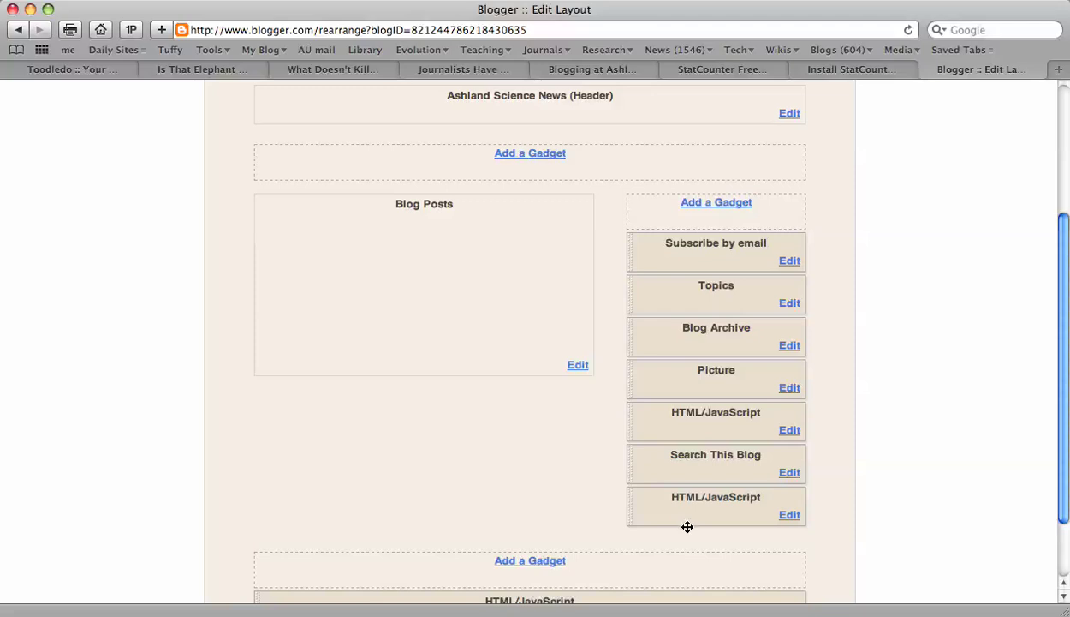
pyautogui.scroll(-2, 548, 497)
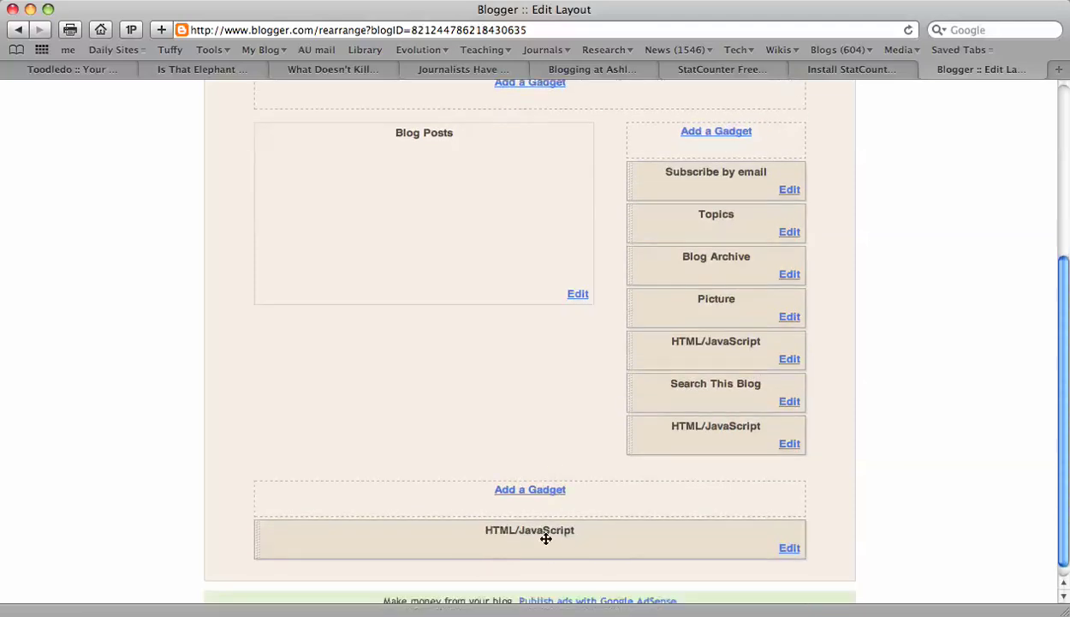
# - Add an HTML/JavaScript gadget to the bottom section, paste the StatCounter code, and save it
pyautogui.click(531, 491)
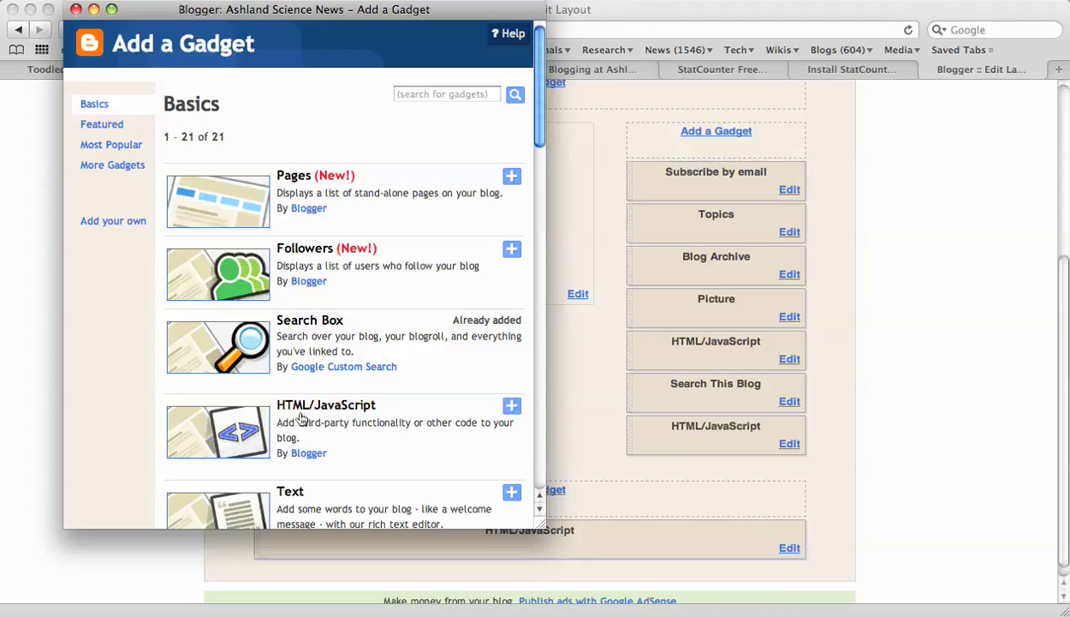
pyautogui.click(511, 407)
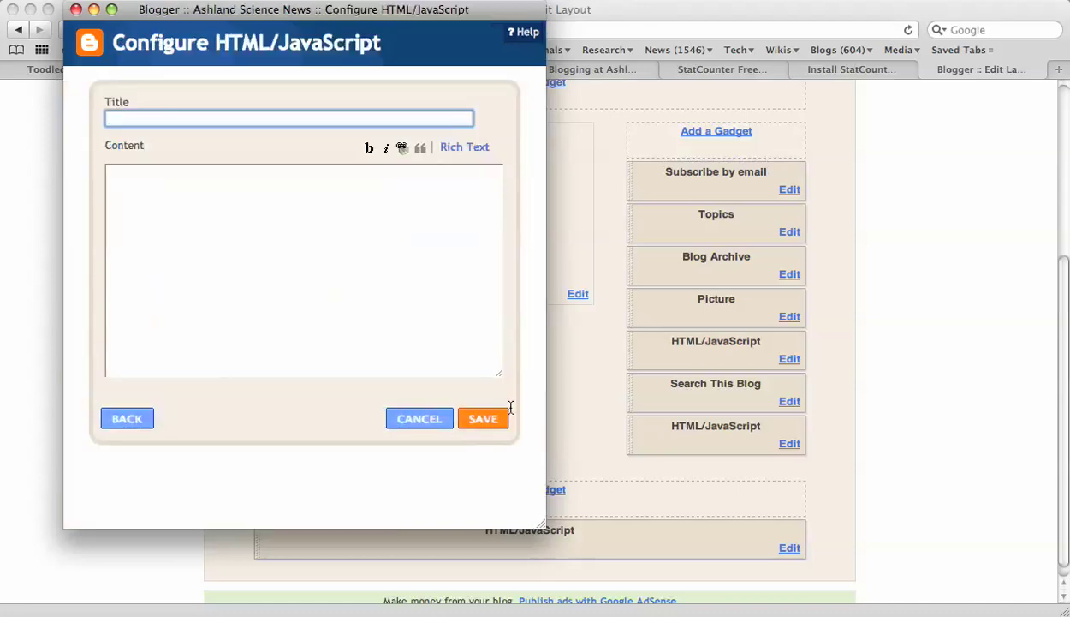
pyautogui.click(274, 234)
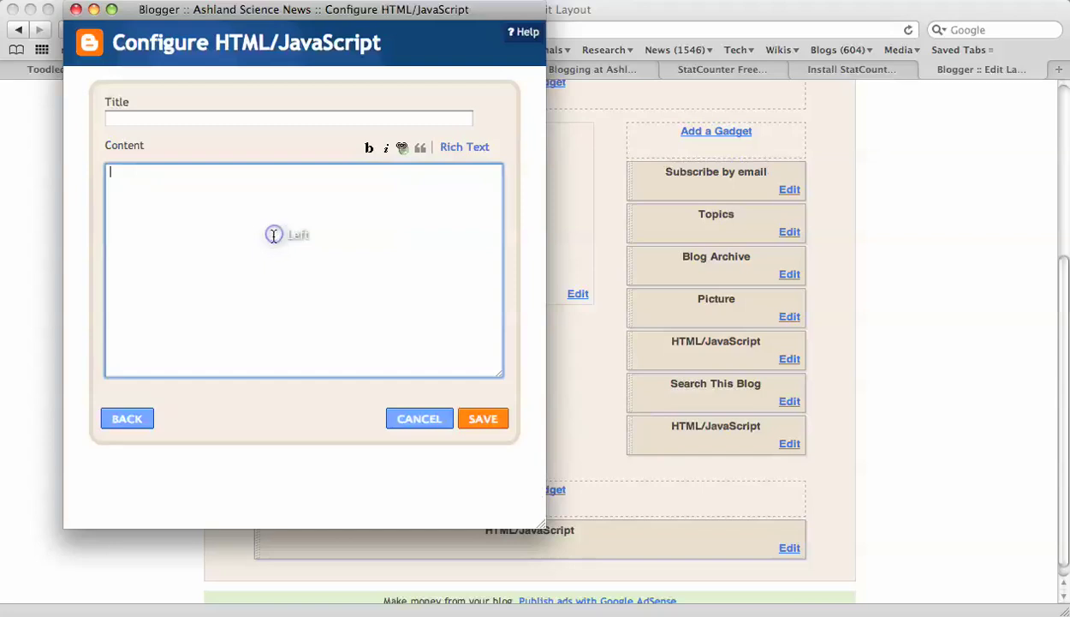
pyautogui.write('<!-- Start of StatCounter Code --> <script type="text/javascript"> var sc_project=5607261; var sc_invisible=0; var sc_partition=63; var sc_click_stat=1; var sc_security="a58955d7"; </script>  <script type="text/javascript" src="http://www.statcounter.com/counter/counter_xhtml.js"></script><noscript> <div class="statcounter"><a title="visit counter for blogspot" class="statcounter" href="http://www.statcounter.com/blogger/"><img class="statcounter" src="http://c.statcounter.com/5607261/0/a58955d7/0/" alt="visit counter for blogspot" /></a></div></noscript> <!-- End of StatCounter Code -->')
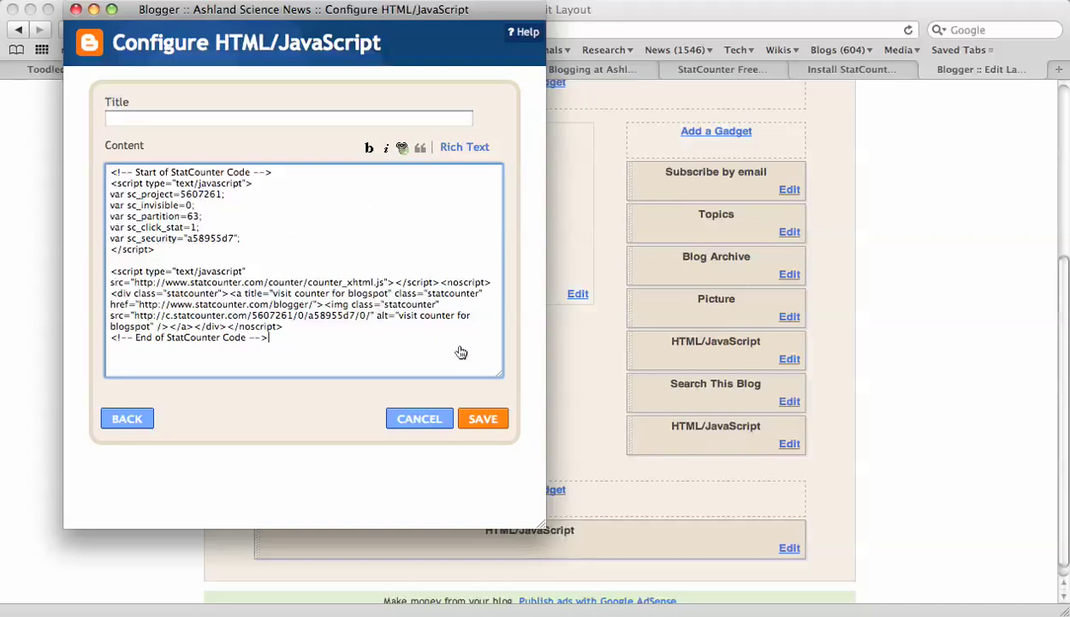
pyautogui.click(485, 419)
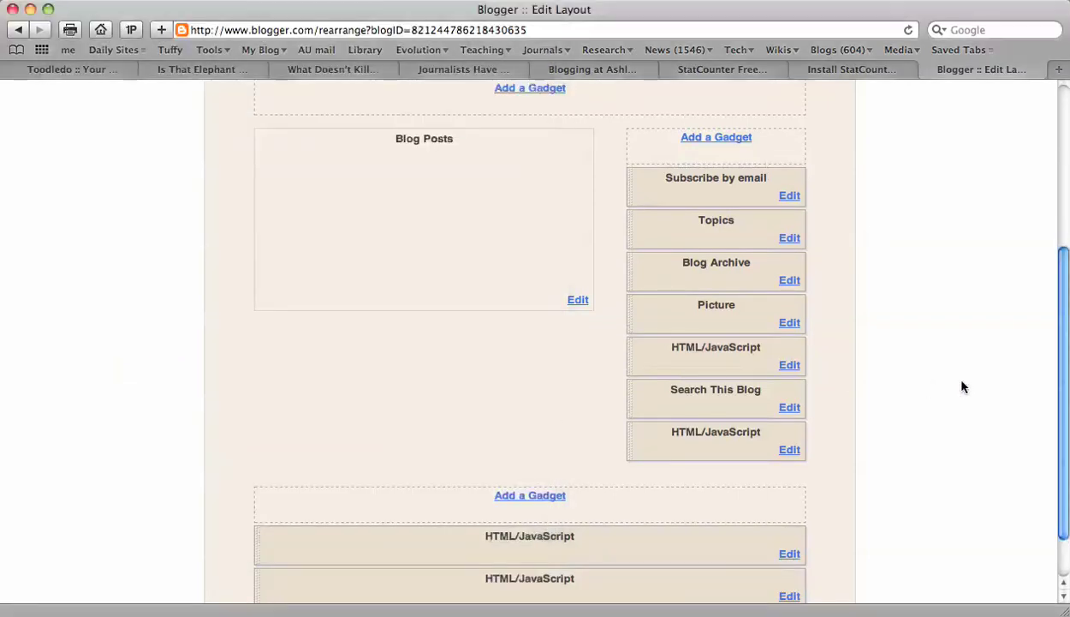
# - Preview the blog to check the StatCounter button at the bottom, then close the preview
pyautogui.scroll(5, 962, 385)
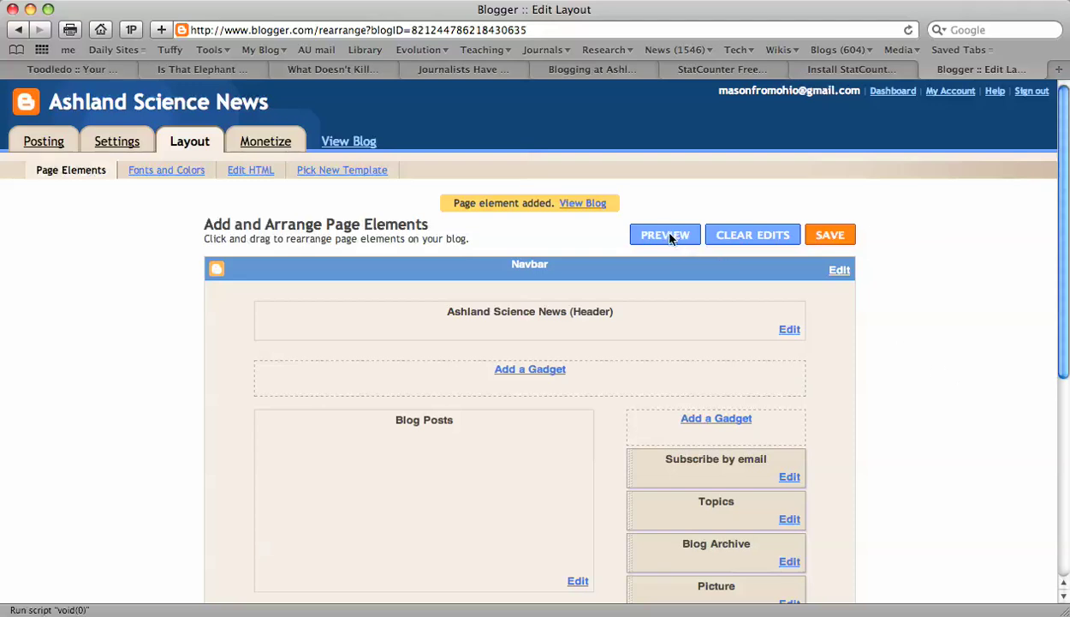
pyautogui.click(668, 236)
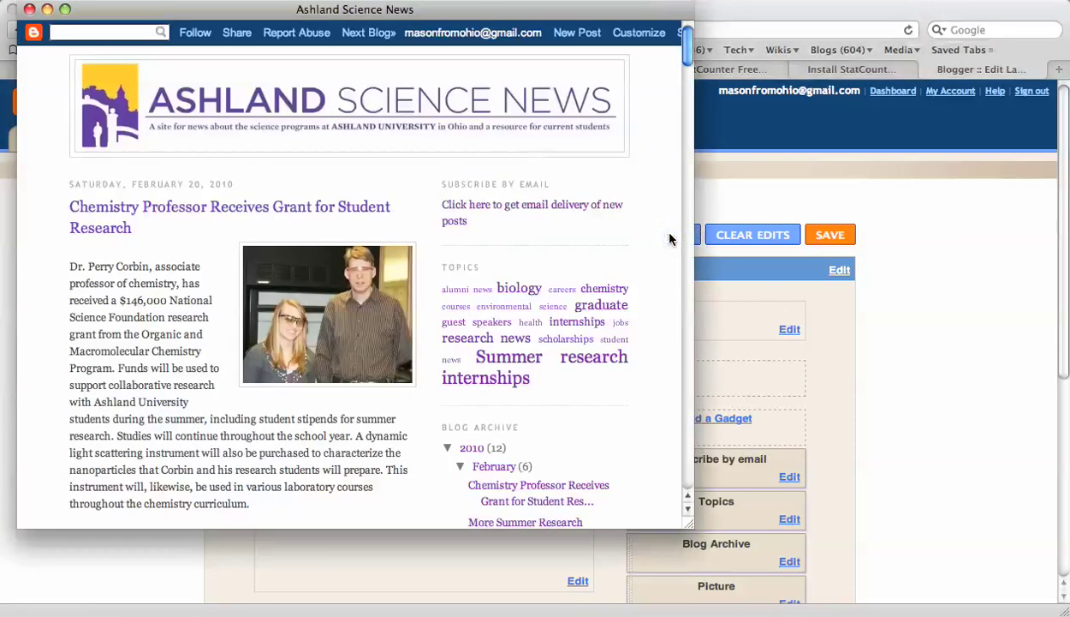
pyautogui.scroll(-10, 528, 313)
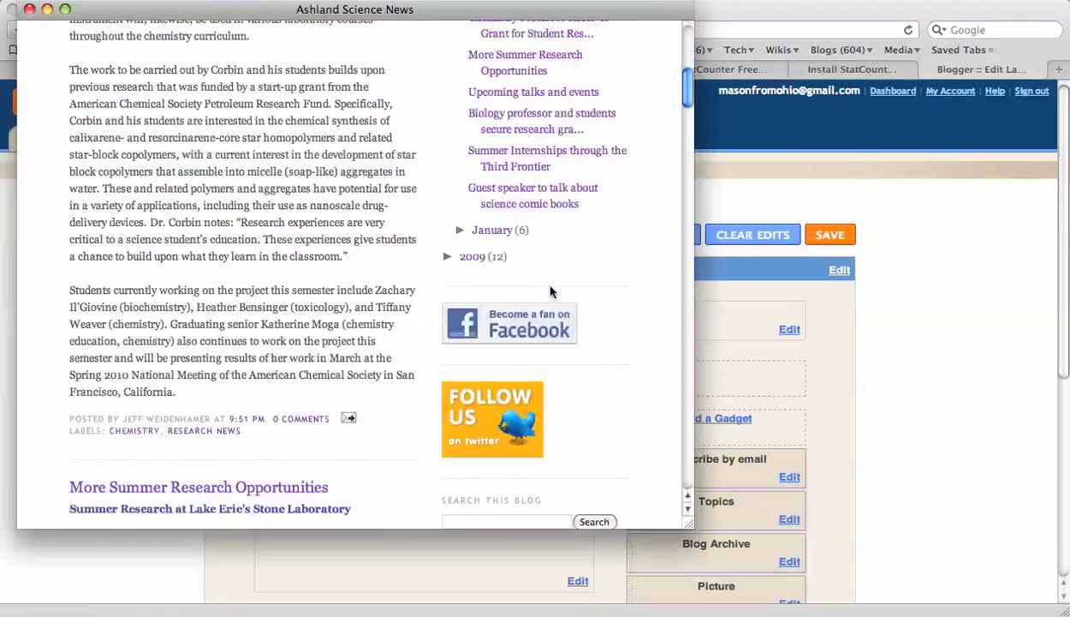
pyautogui.moveTo(688, 96); pyautogui.dragTo(676, 480)
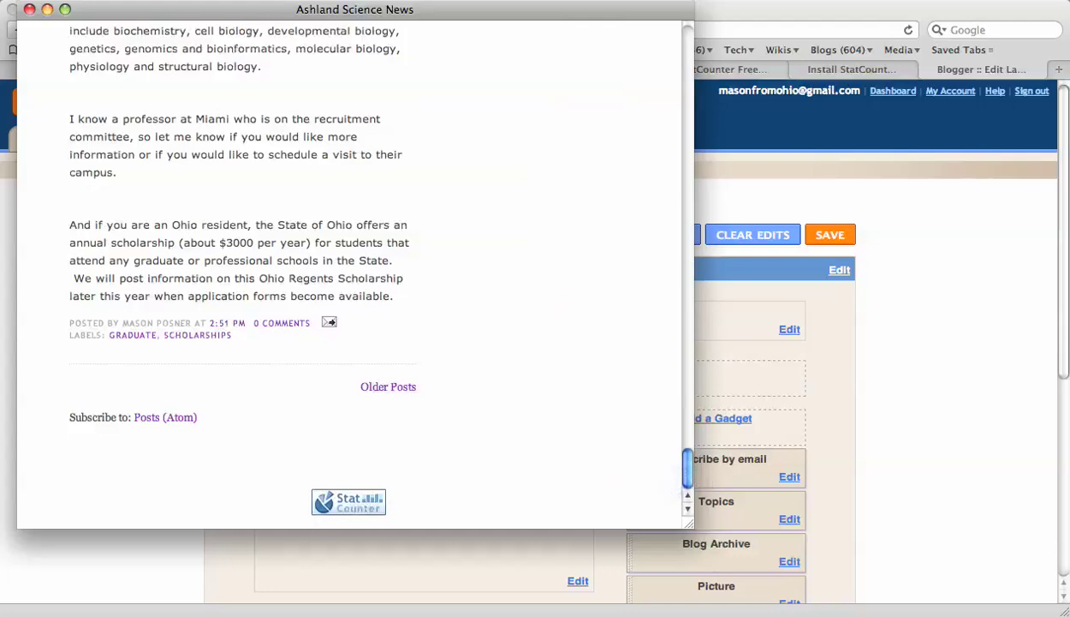
pyautogui.click(28, 10)
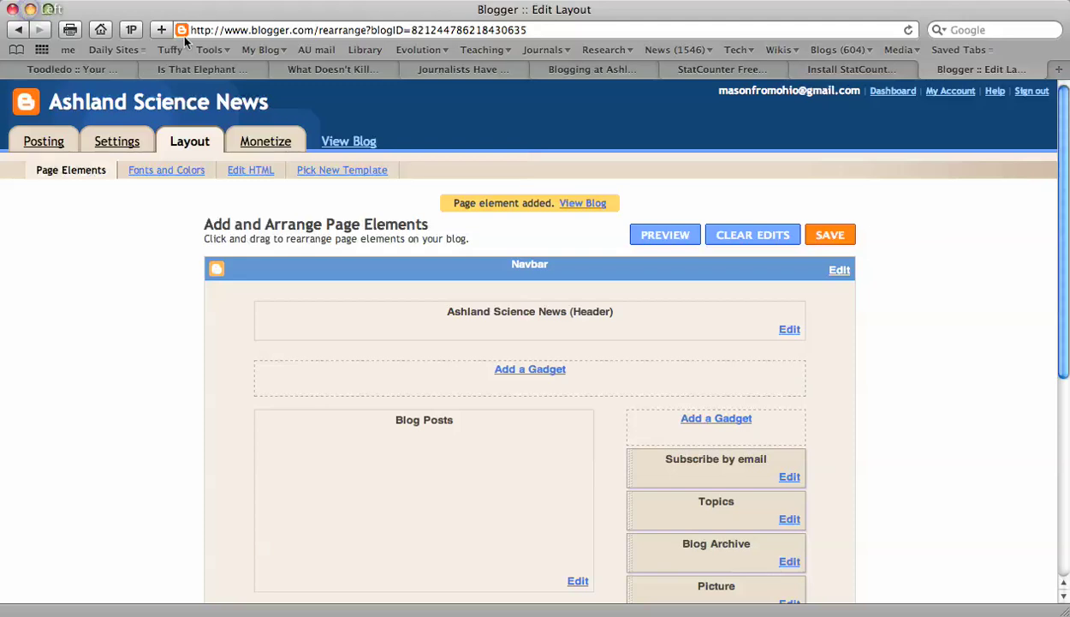
# - Save the layout changes and view the live blog, scrolling down to the StatCounter button
pyautogui.click(961, 367)
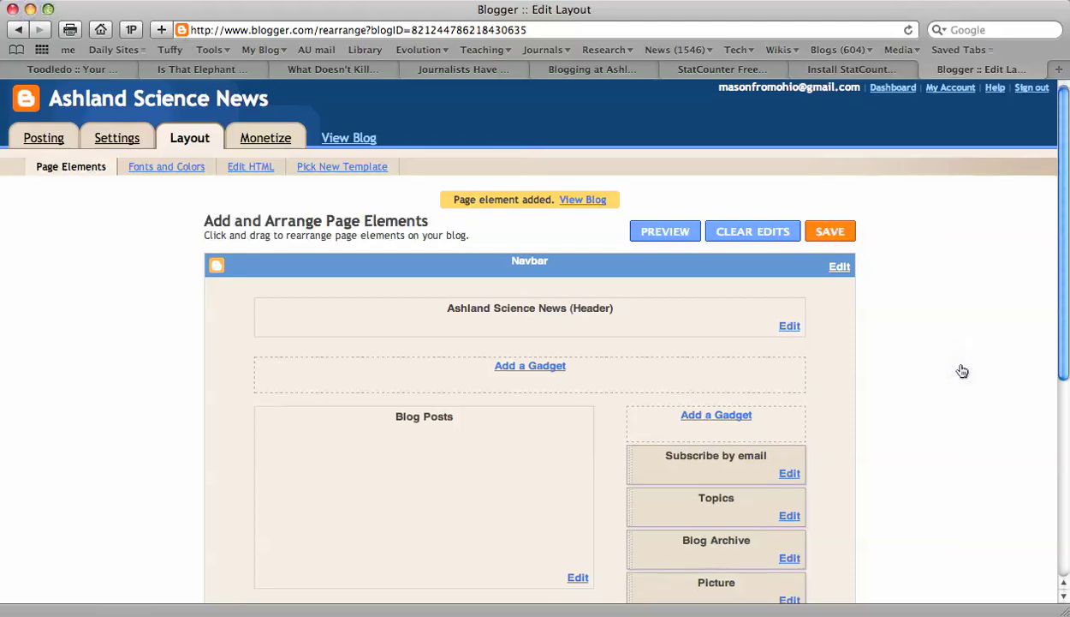
pyautogui.scroll(-1, 960, 368)
pyautogui.click(836, 209)
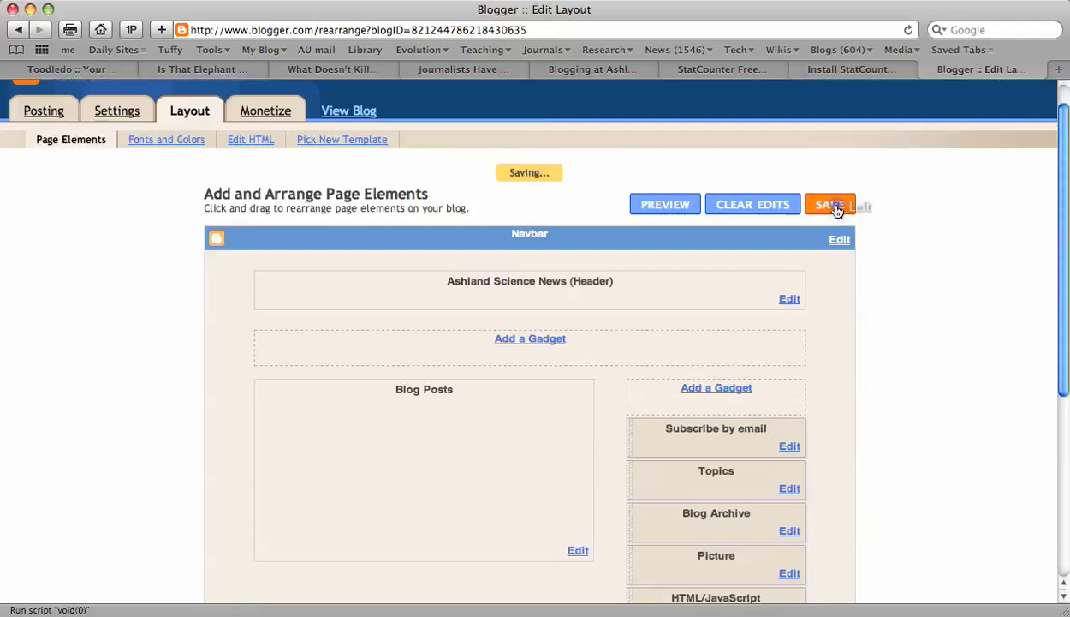
pyautogui.click(363, 113)
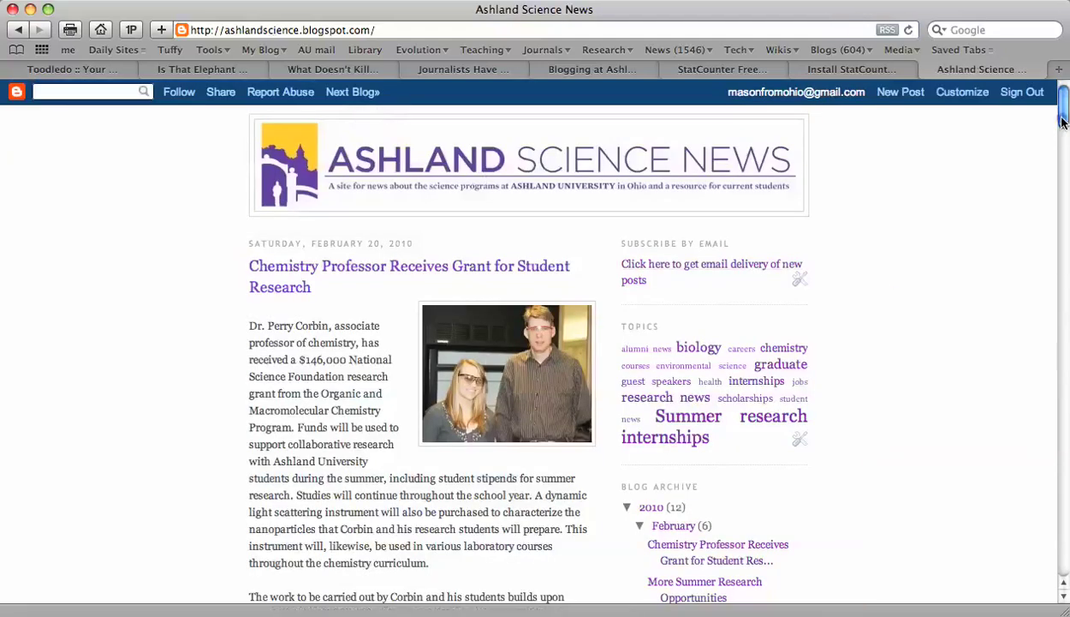
pyautogui.moveTo(1061, 122); pyautogui.dragTo(1036, 585)
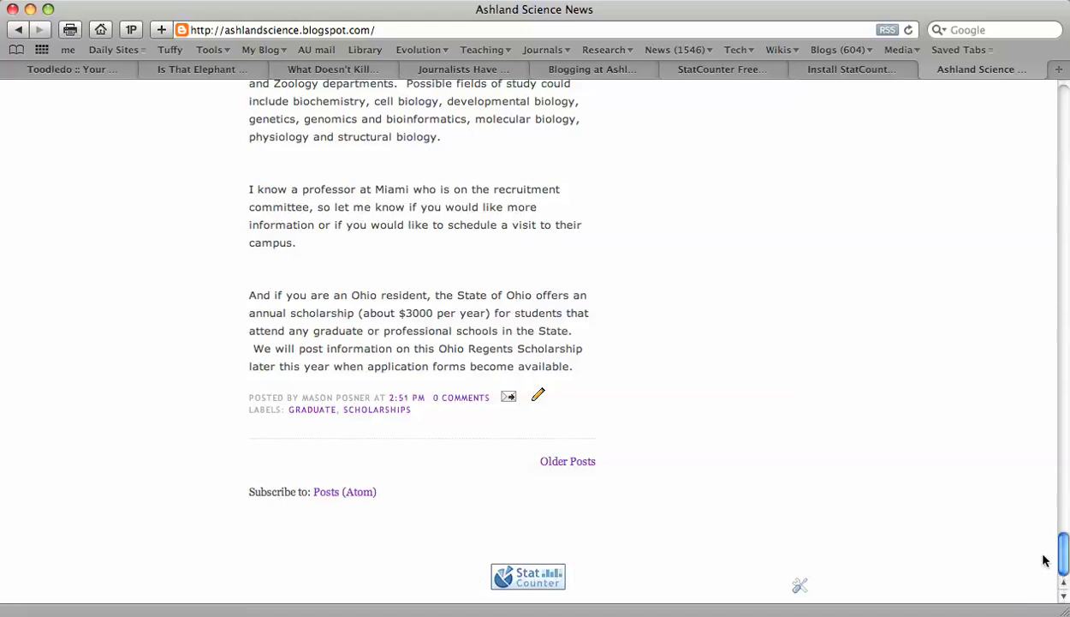
pyautogui.moveTo(1064, 560); pyautogui.dragTo(1063, 98)
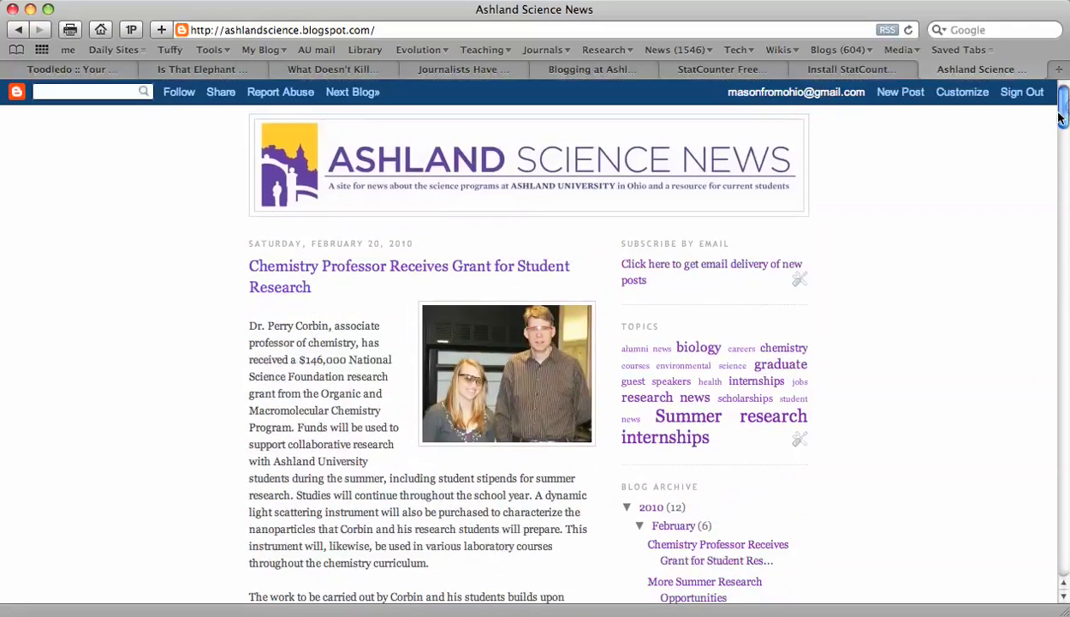
# - Check the Ashland Science News stats in My Projects (2 page loads, 2 unique visitors), then return to the blog
pyautogui.click(843, 72)
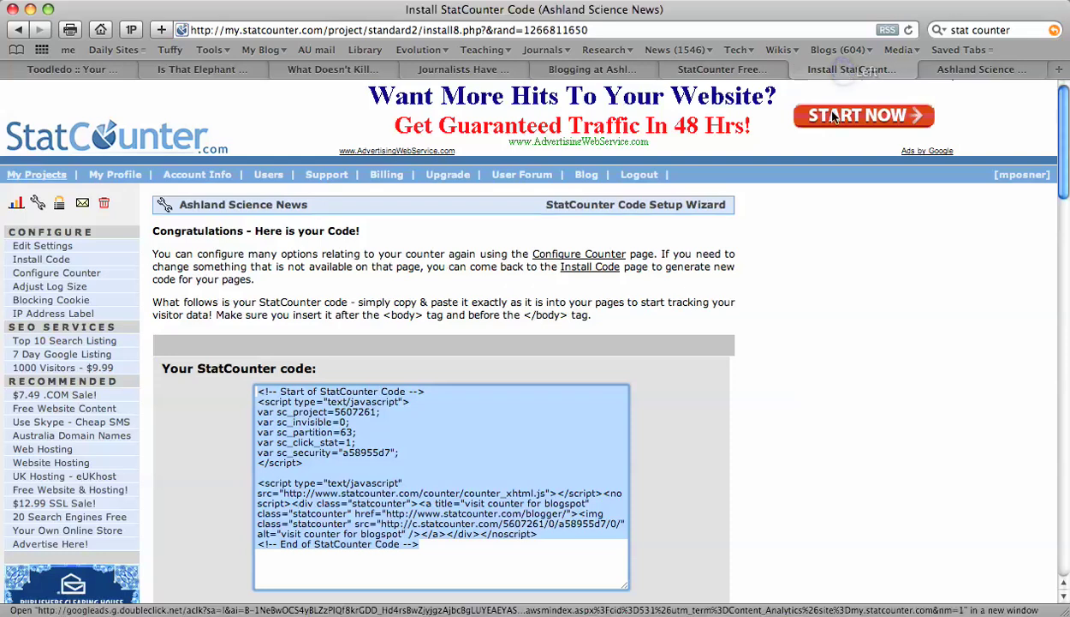
pyautogui.scroll(-3, 829, 369)
pyautogui.scroll(3, 827, 360)
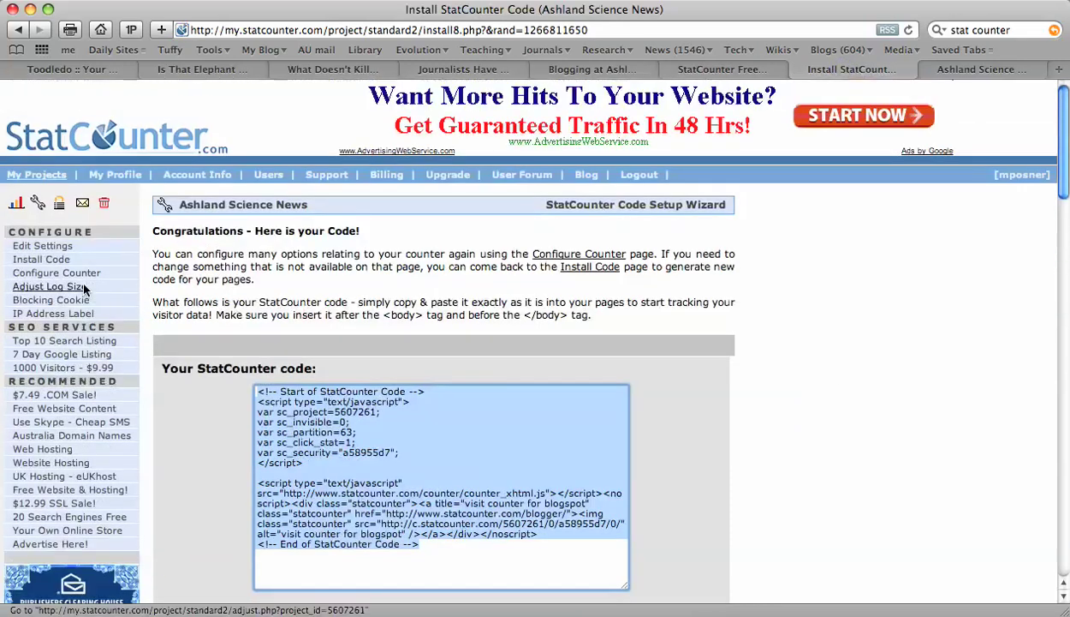
pyautogui.click(37, 175)
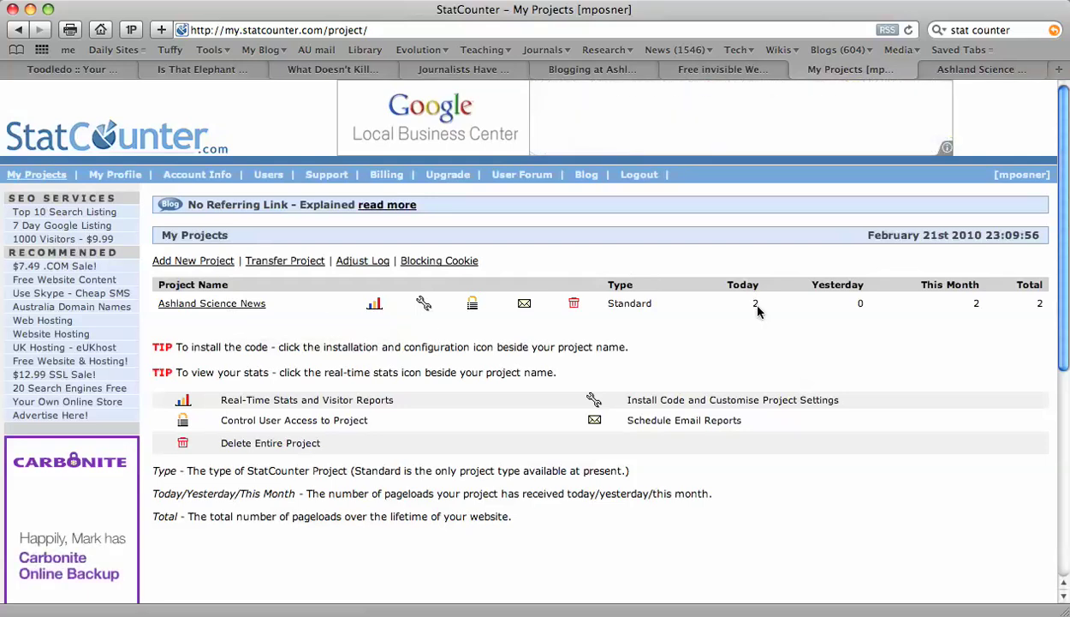
pyautogui.click(249, 304)
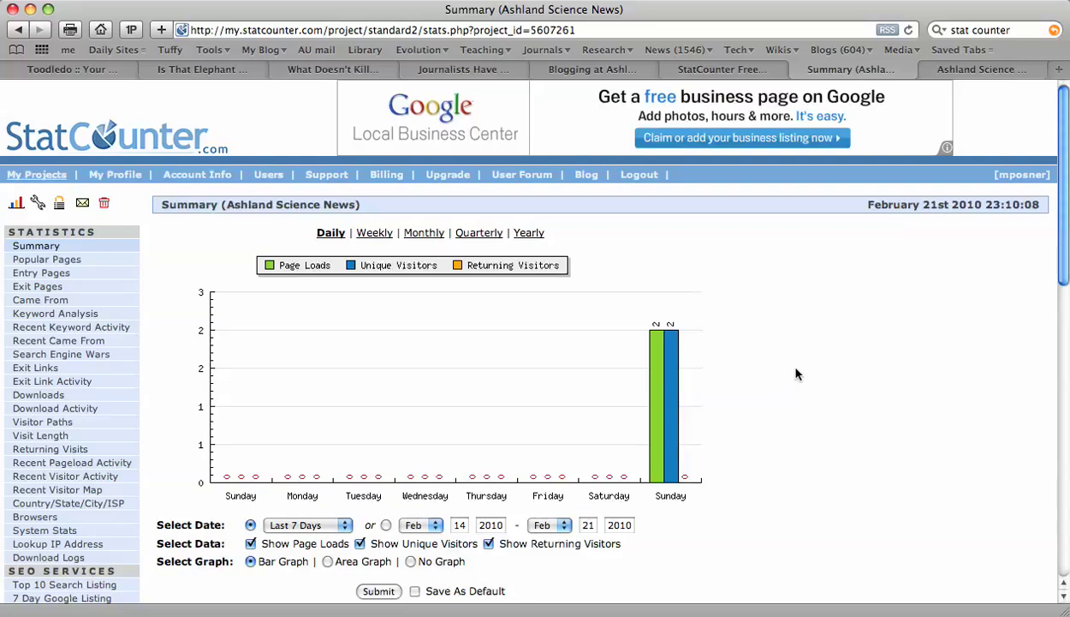
pyautogui.click(1014, 72)
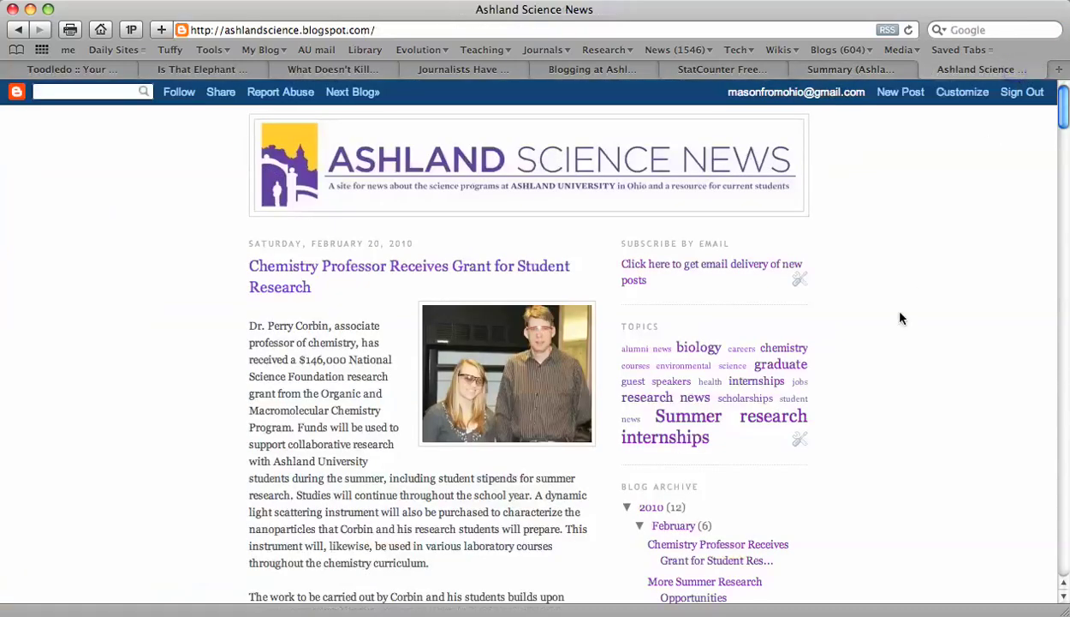